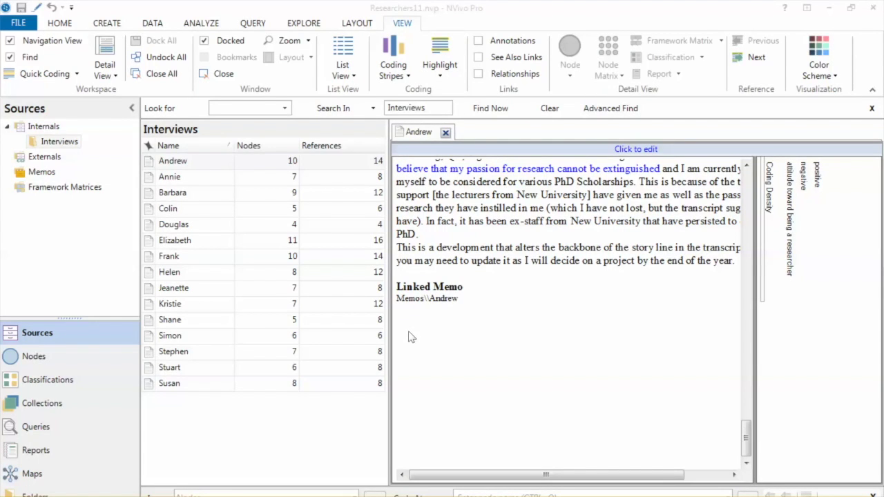
Close and reopen the Andrew transcript, then show the Query ribbon tools.
left_click(298, 93)
key("ctrl+F4")
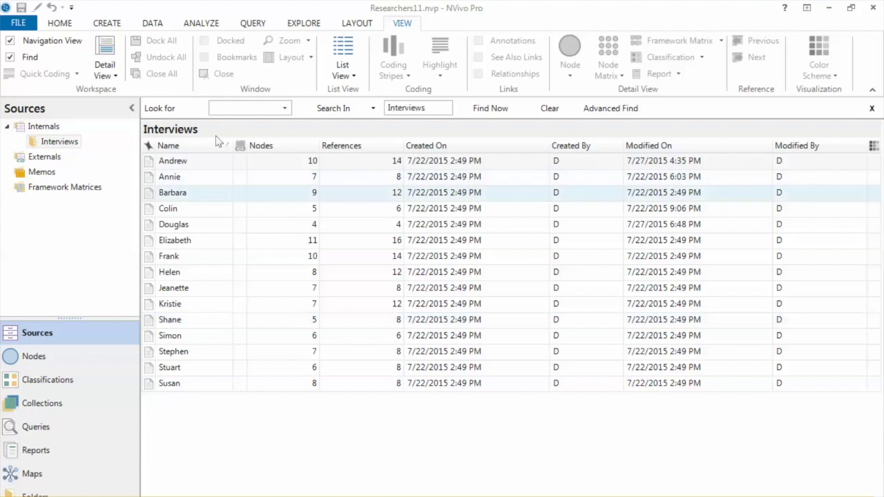
key("Return")
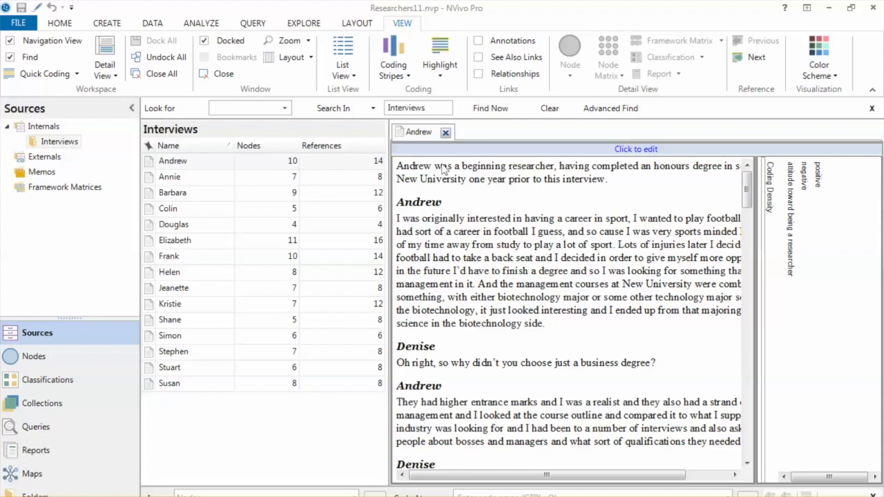
left_click(252, 23)
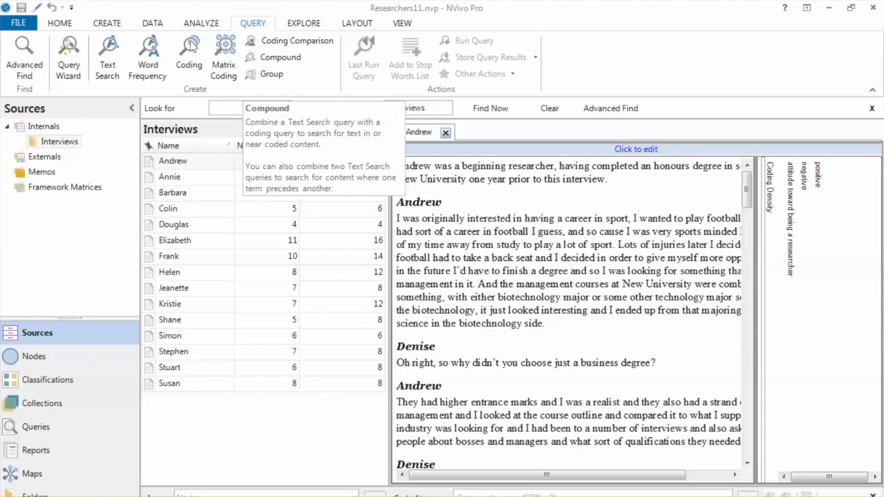
Start a new Compound query from the Create group.
left_click(275, 57)
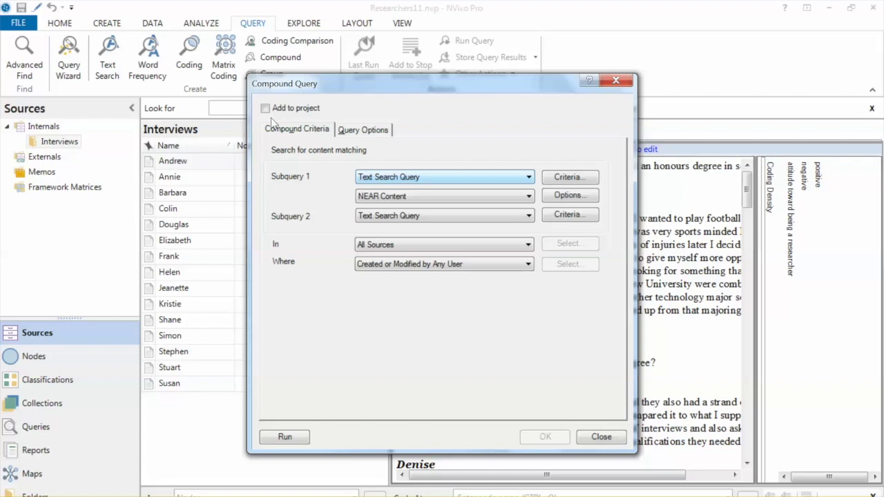
Set Subquery 1 to a text search for 'enjoy' that includes stemmed words.
key("alt+Down")
key("Escape")
key("Tab")
key("Return")
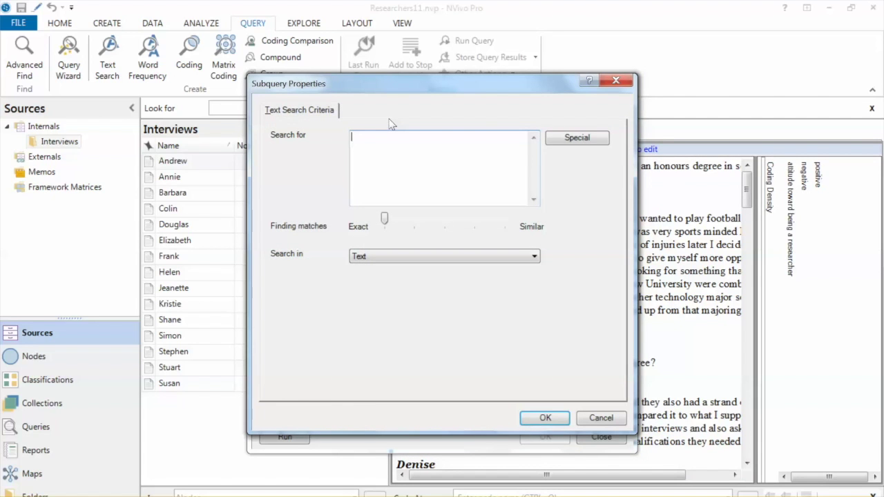
type("enjoy")
key("Tab")
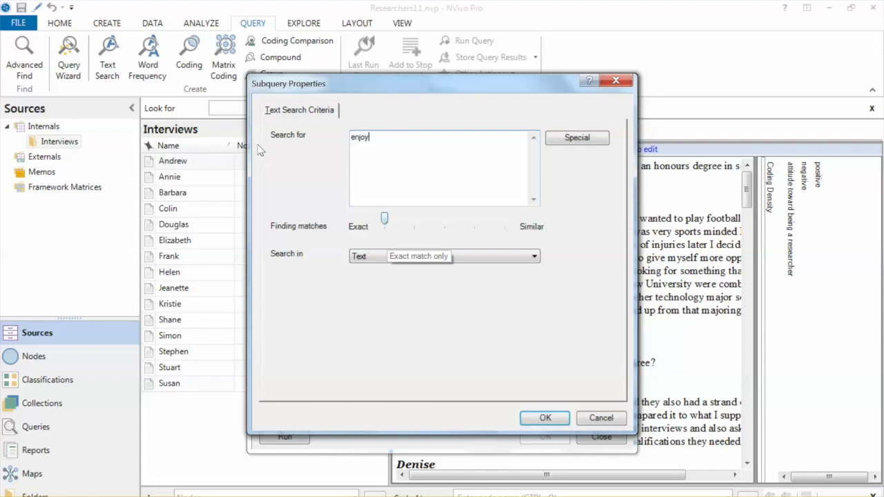
key("Right")
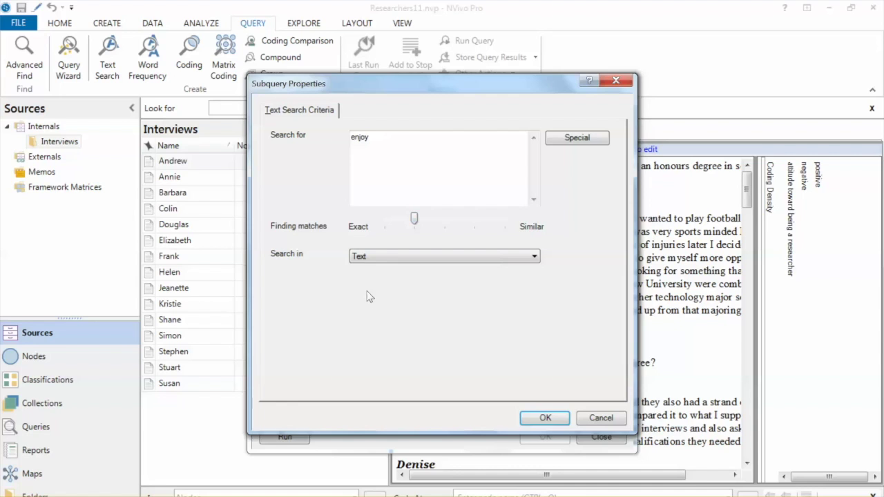
key("Return")
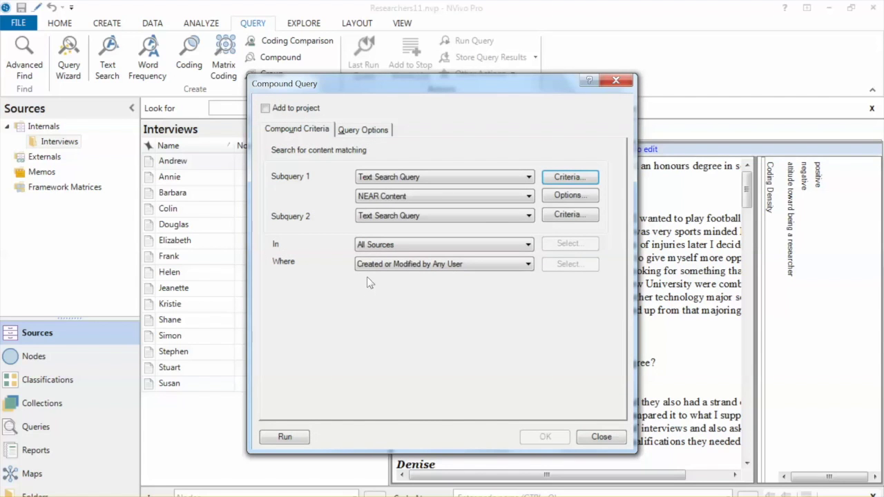
Combine the two subqueries with the AND NOT operator.
left_click(468, 196)
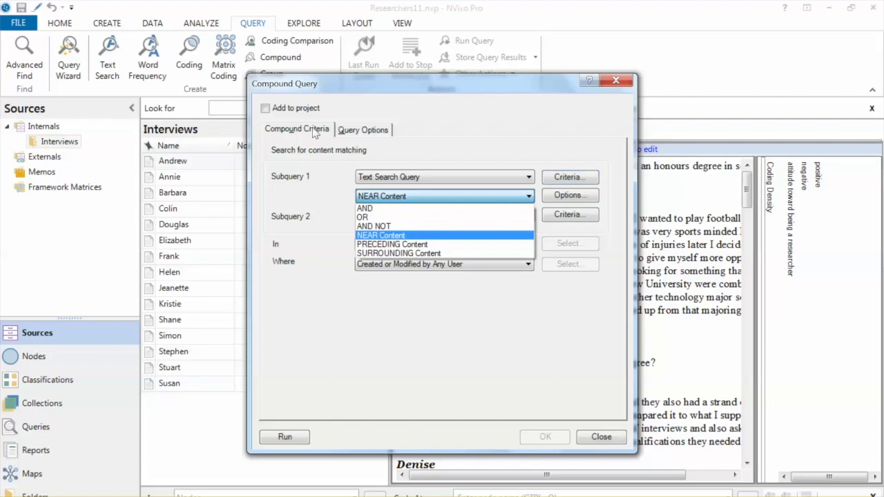
key("Home")
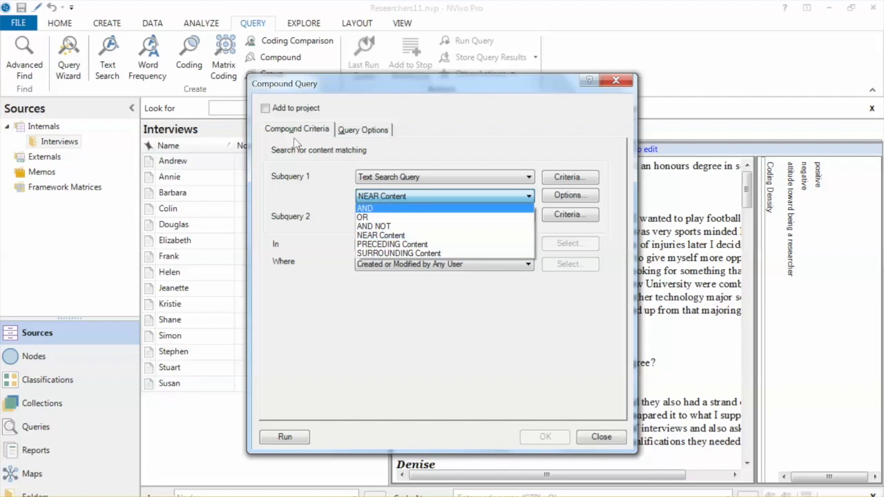
key("Down")
key("Down")
key("Return")
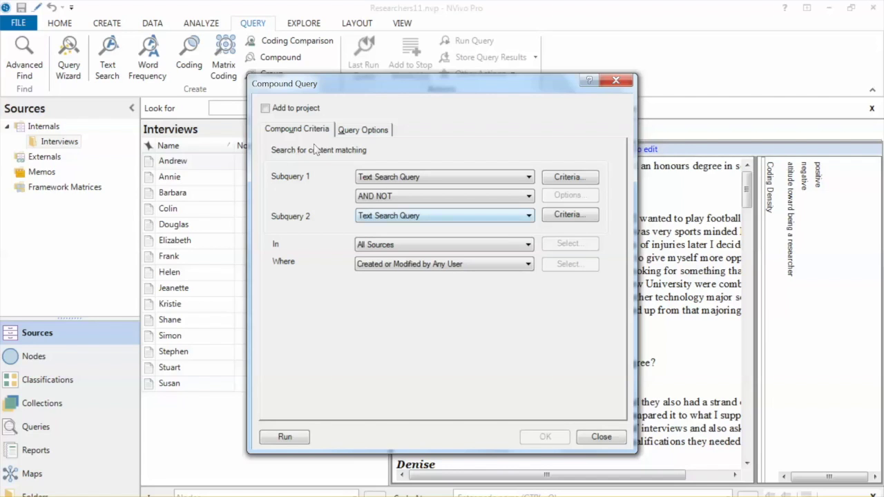
Make Subquery 2 a coding query on the positive attitude node and run the compound query.
key("alt+Down")
key("Down")
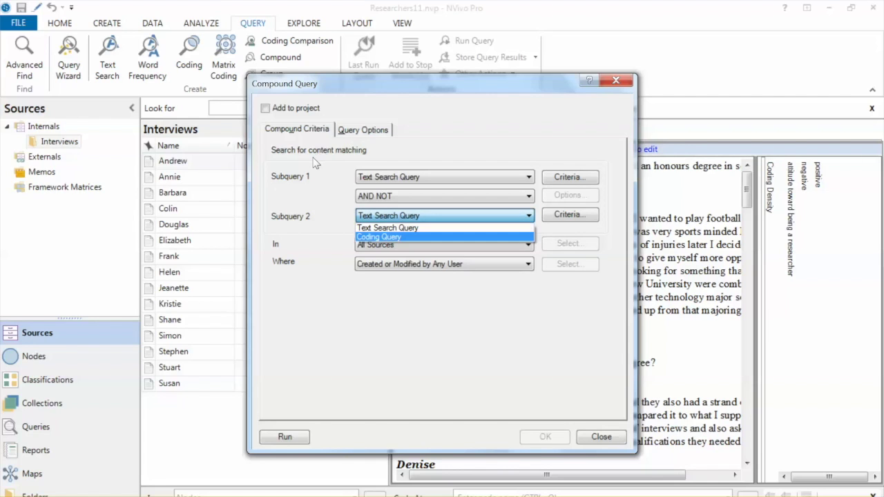
key("Return")
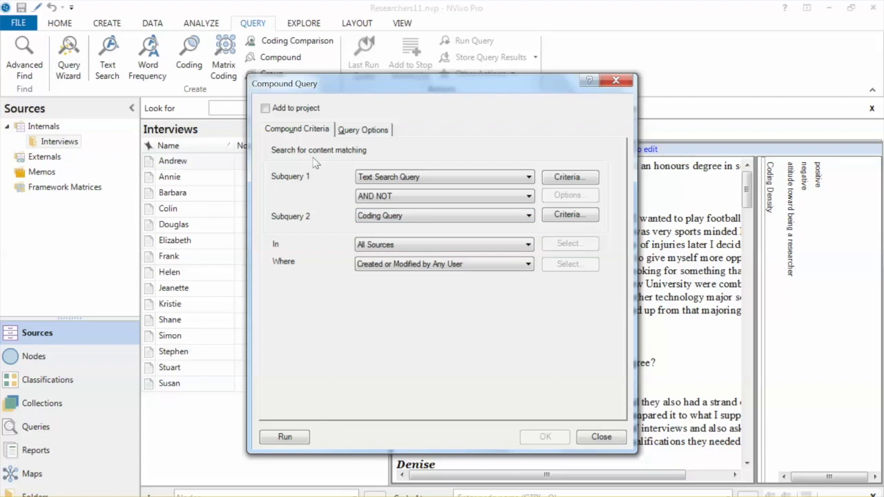
key("Tab")
key("space")
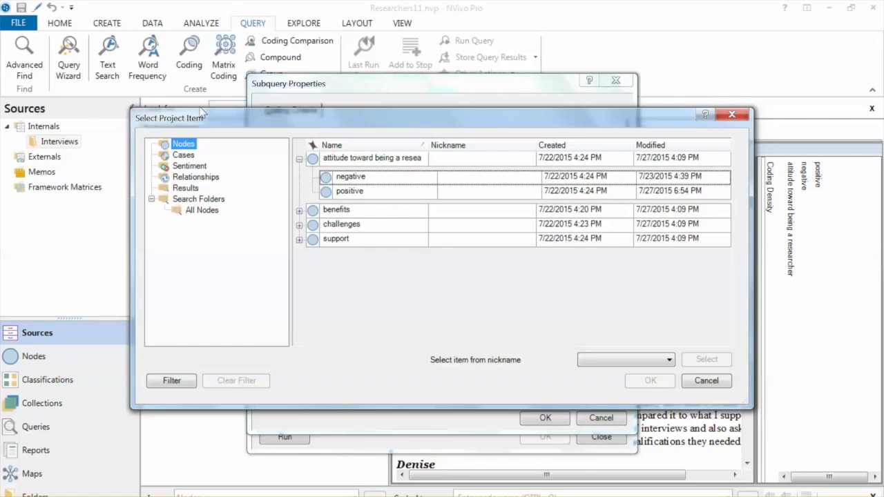
key("Down")
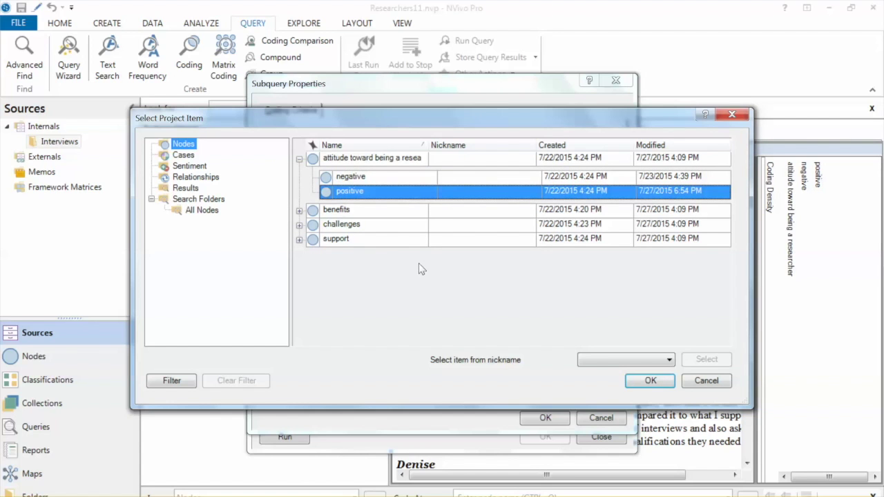
key("Return")
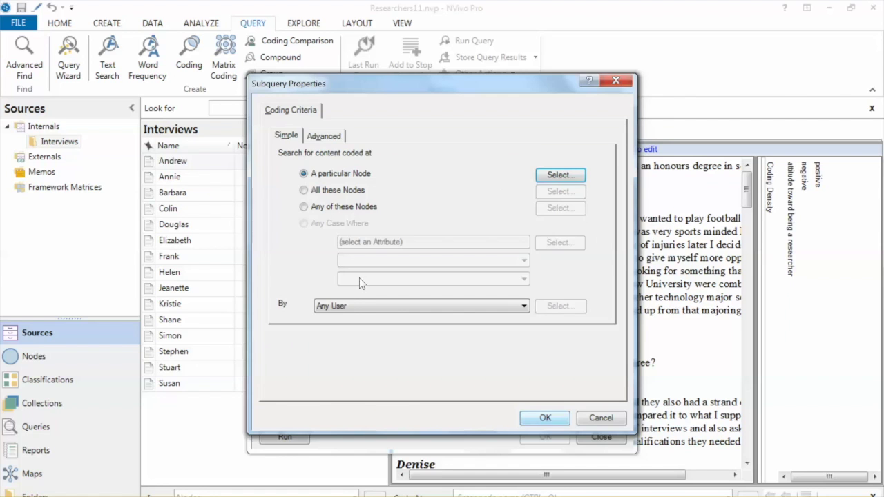
key("Return")
key("alt+r")
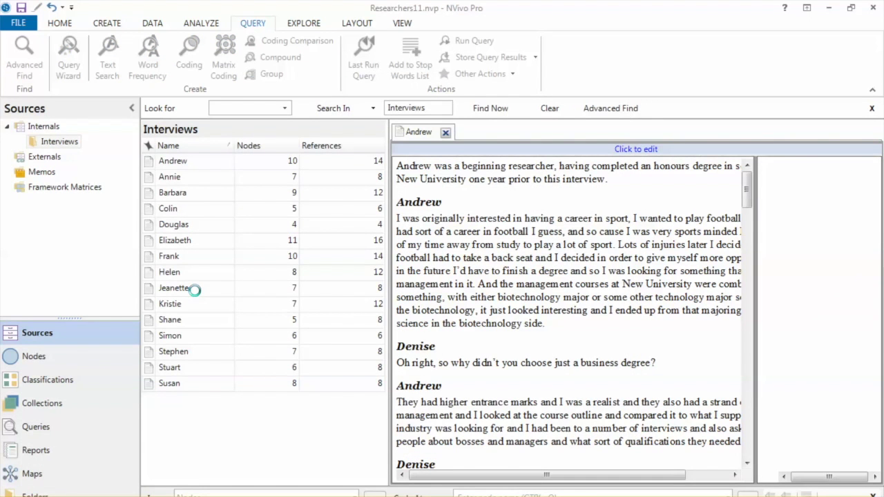
Store the query results as a new Results node named 'CompoundPostitiveAttitude'.
left_click(490, 58)
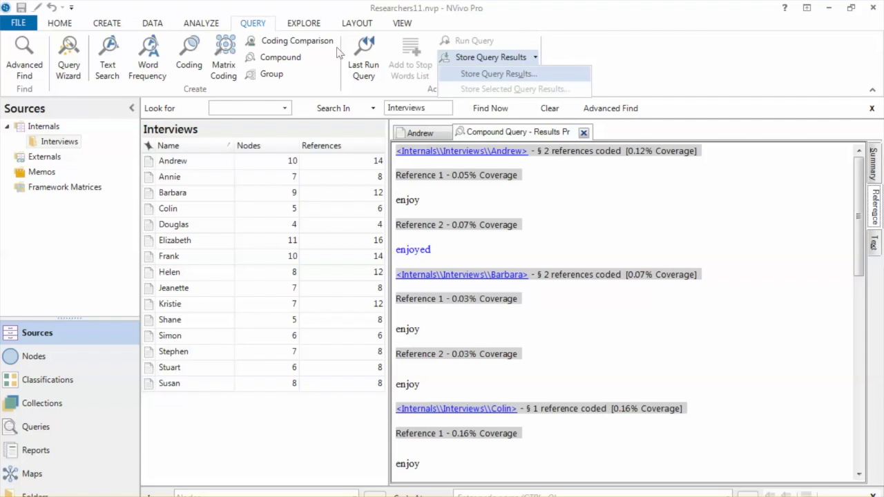
key("Return")
left_click(411, 253)
type("CompoundPostitiveAttitude")
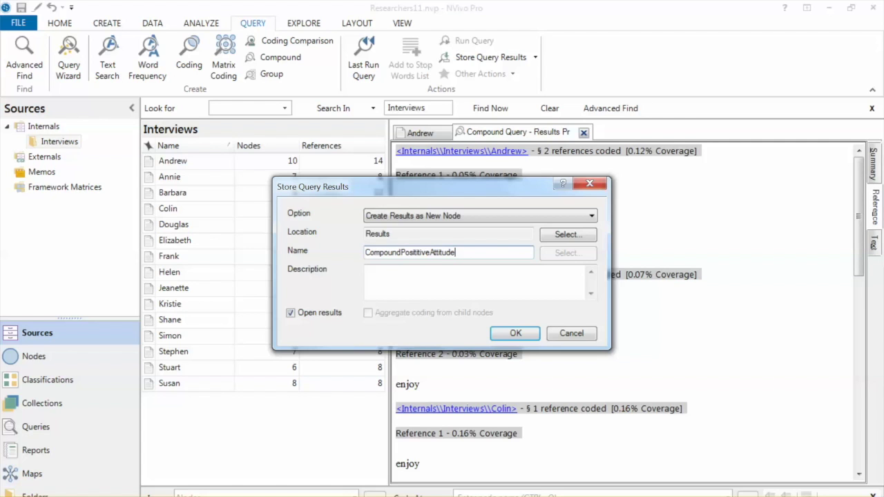
key("Return")
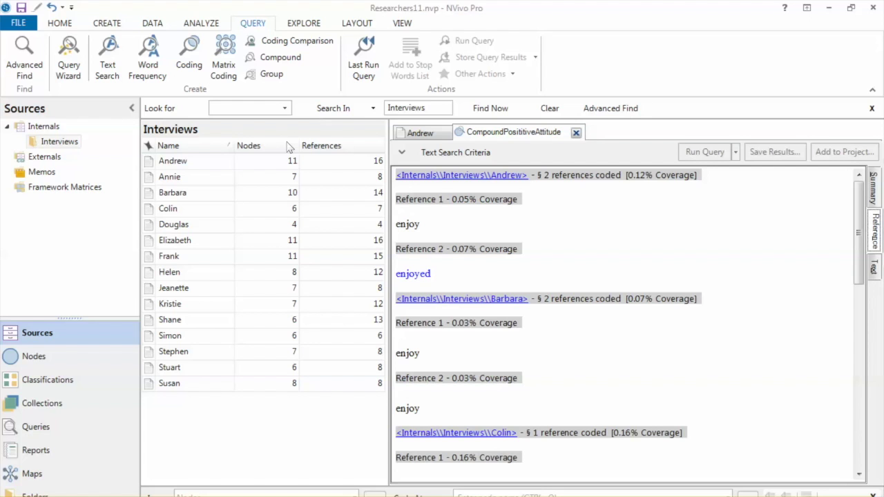
Open Andrew's interview at the 'enjoy' match, scroll through the highlights, and widen the transcript area.
left_click(511, 177)
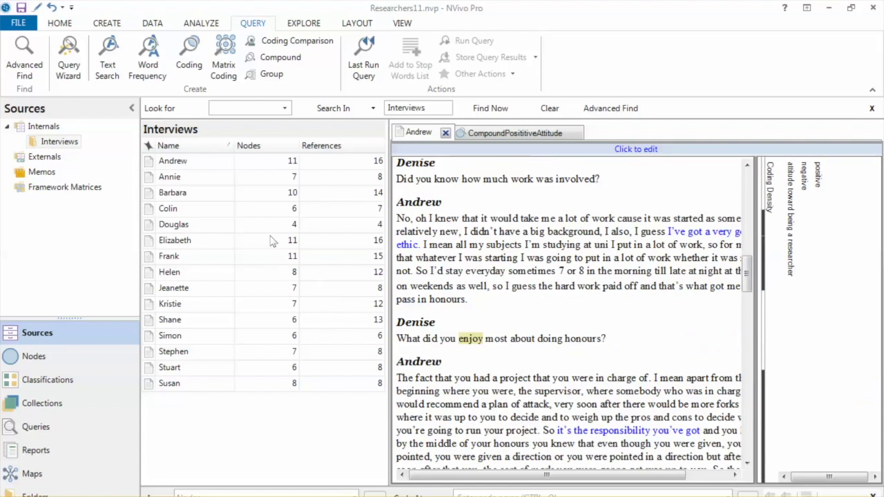
left_click_drag(397, 339, 606, 340)
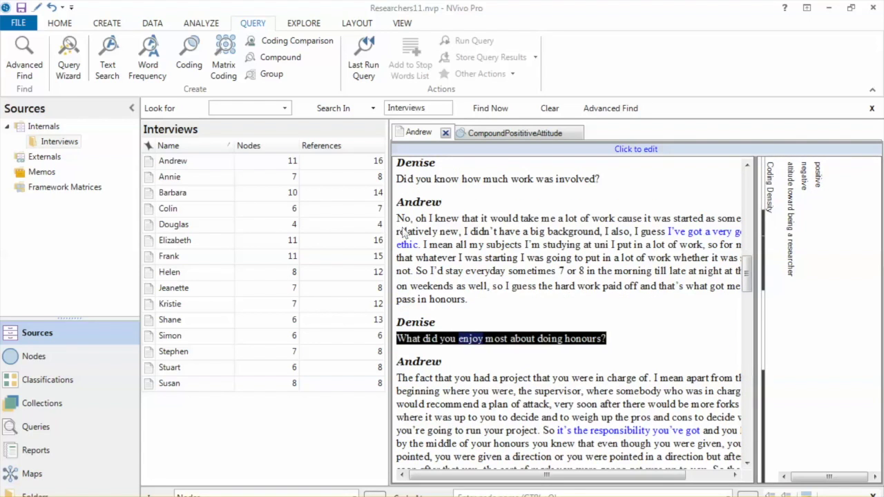
left_click(478, 222)
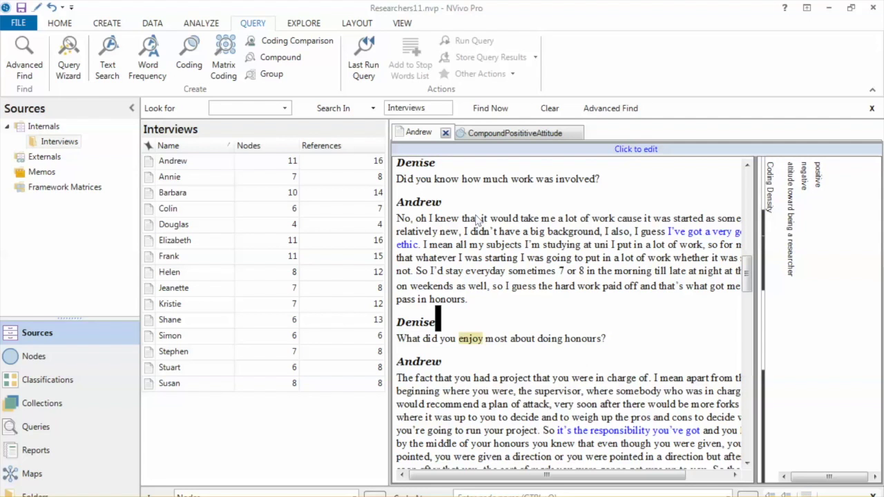
scroll(462, 233, "down", 4)
scroll(689, 345, "down", 4)
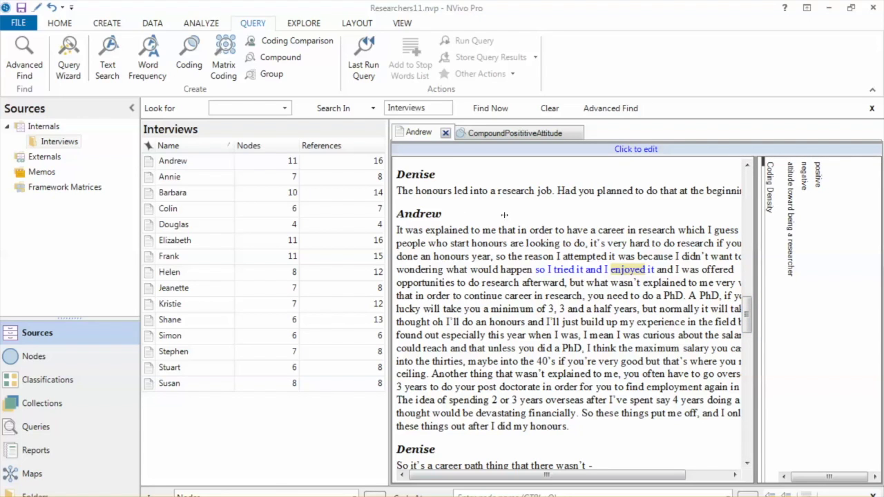
left_click_drag(756, 321, 817, 321)
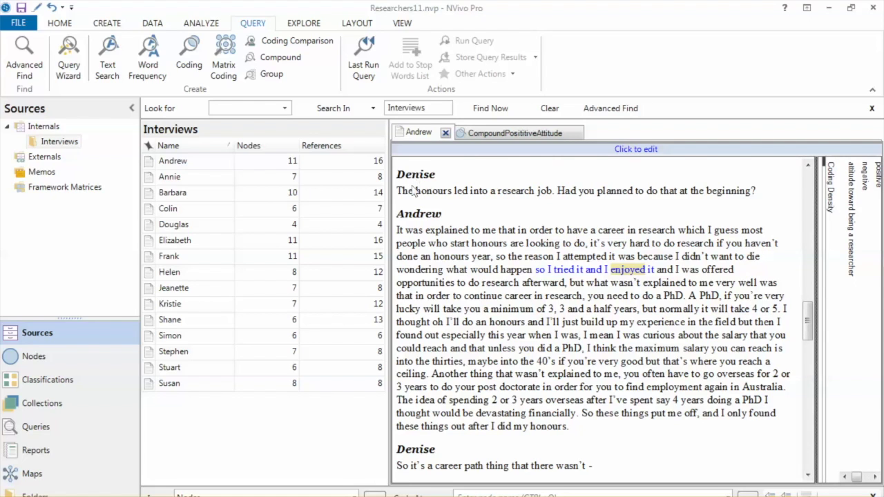